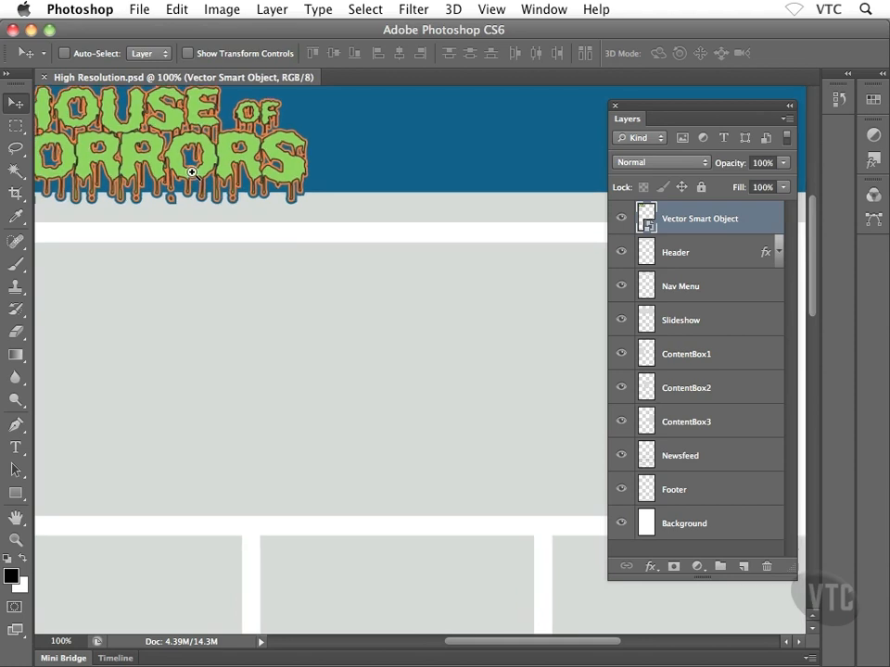
# Step: Open the contents of the Vector Smart Object layer for editing in Illustrator
pyautogui.moveTo(186, 147); pyautogui.dragTo(369, 284)
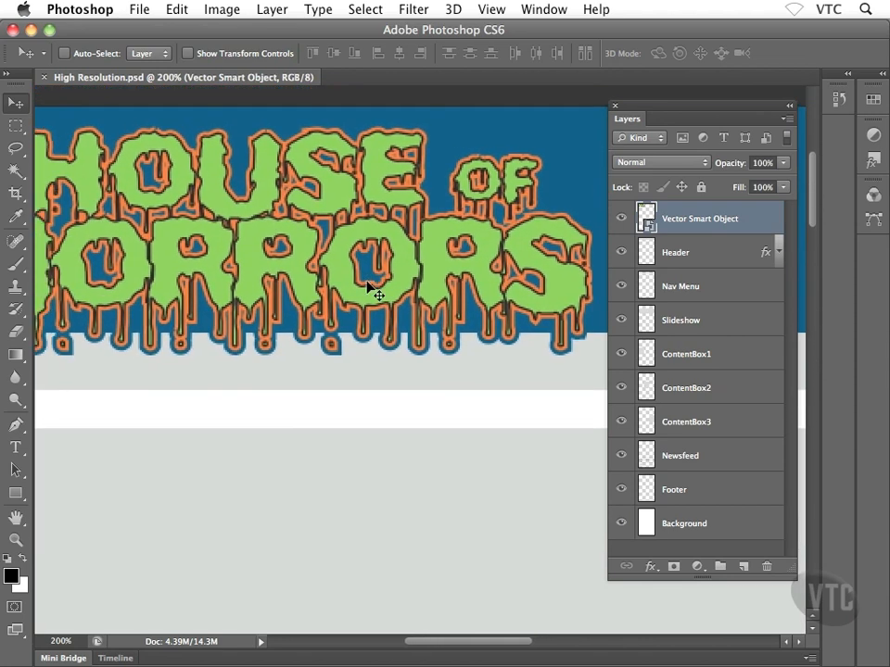
pyautogui.press('super+1')
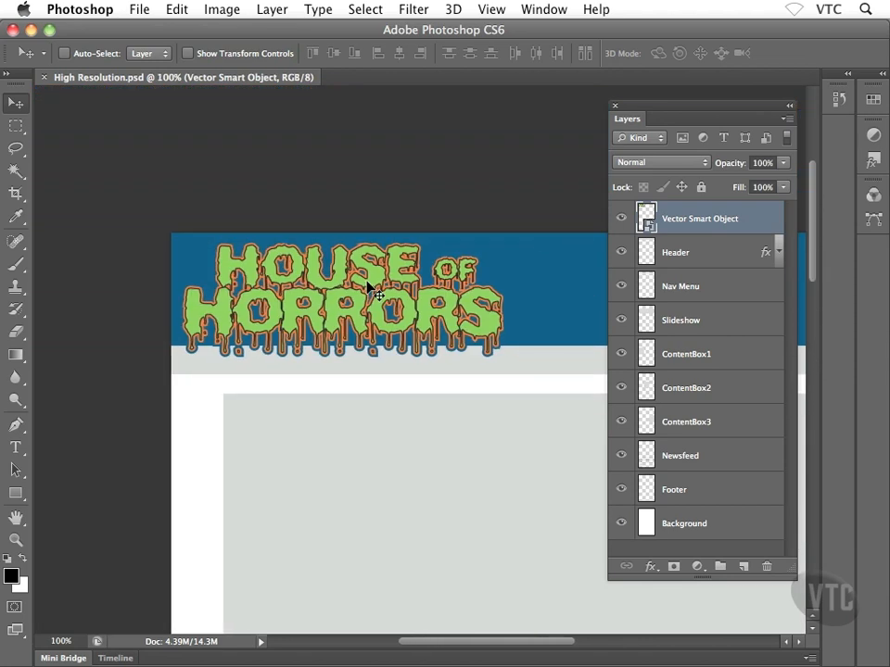
pyautogui.moveTo(372, 289); pyautogui.dragTo(272, 177)
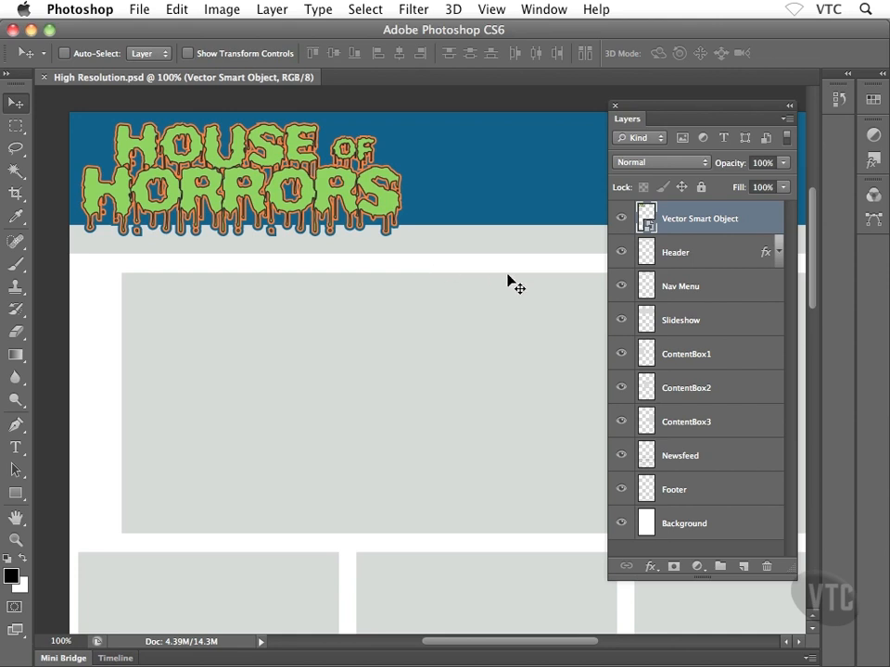
pyautogui.doubleClick(648, 229)
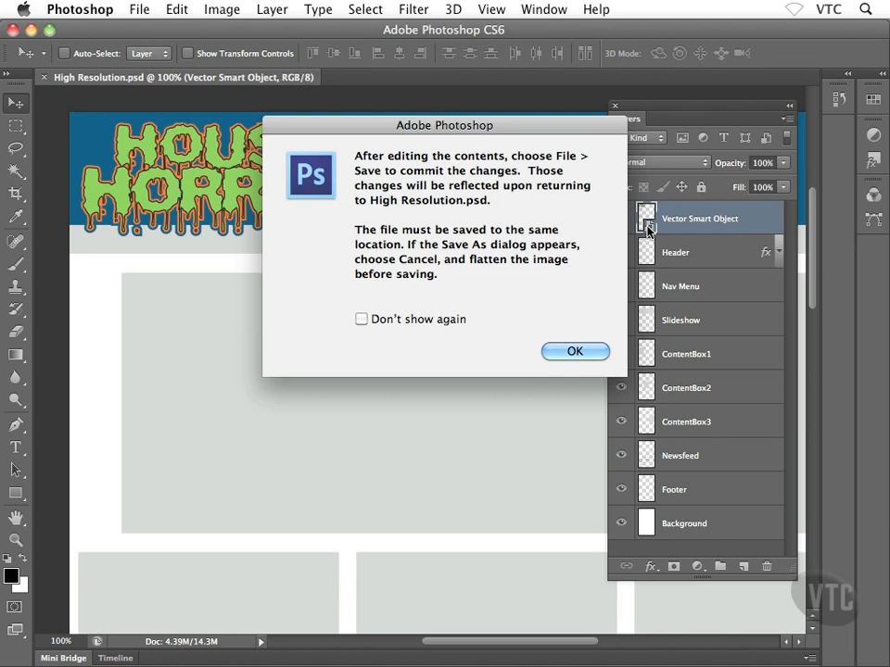
pyautogui.click(574, 351)
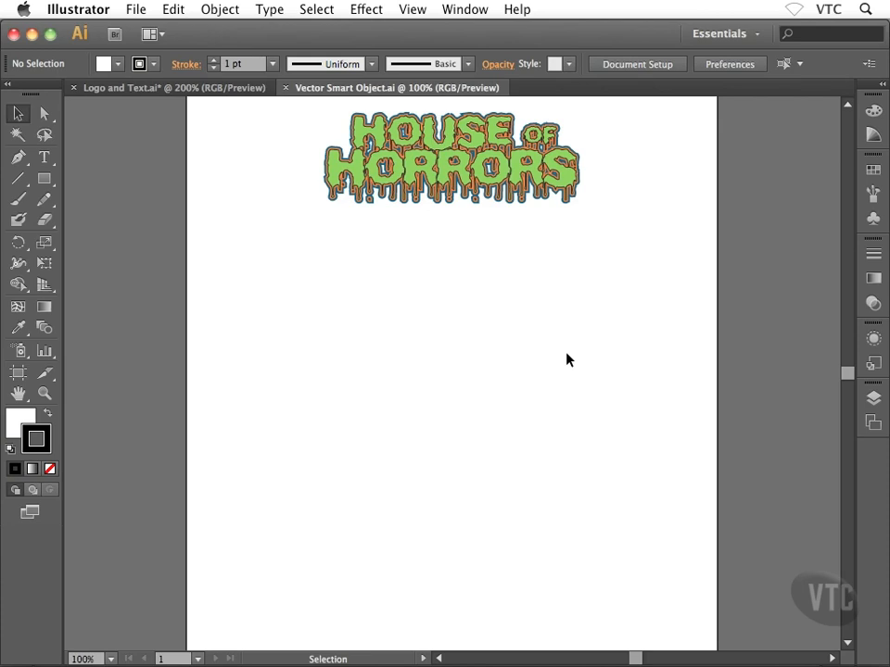
# Step: Compare the artwork in Vector Smart Object.ai with the logo in Logo and Text.ai and examine it close up
pyautogui.press('space')
pyautogui.moveTo(476, 300); pyautogui.dragTo(477, 343)
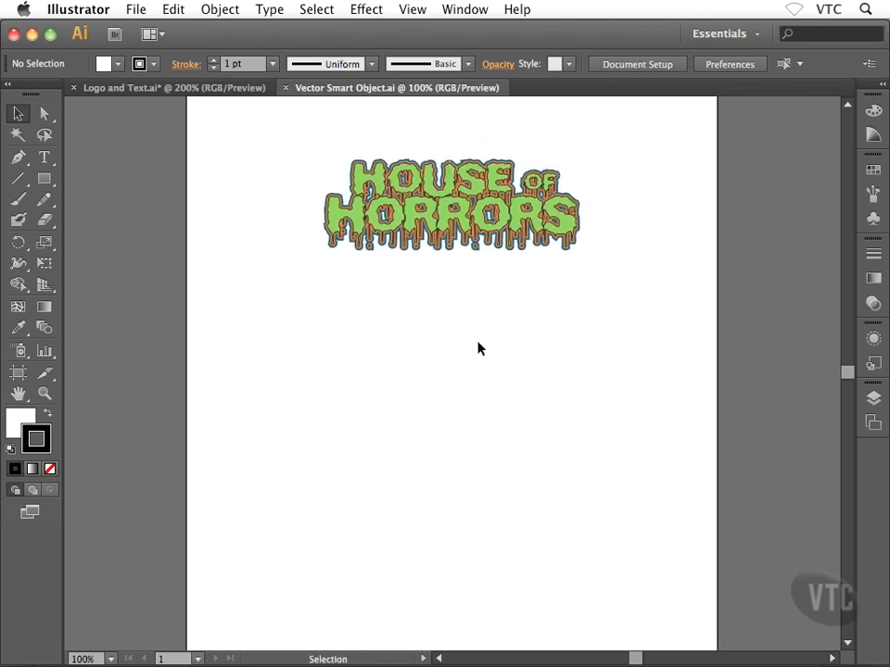
pyautogui.click(137, 89)
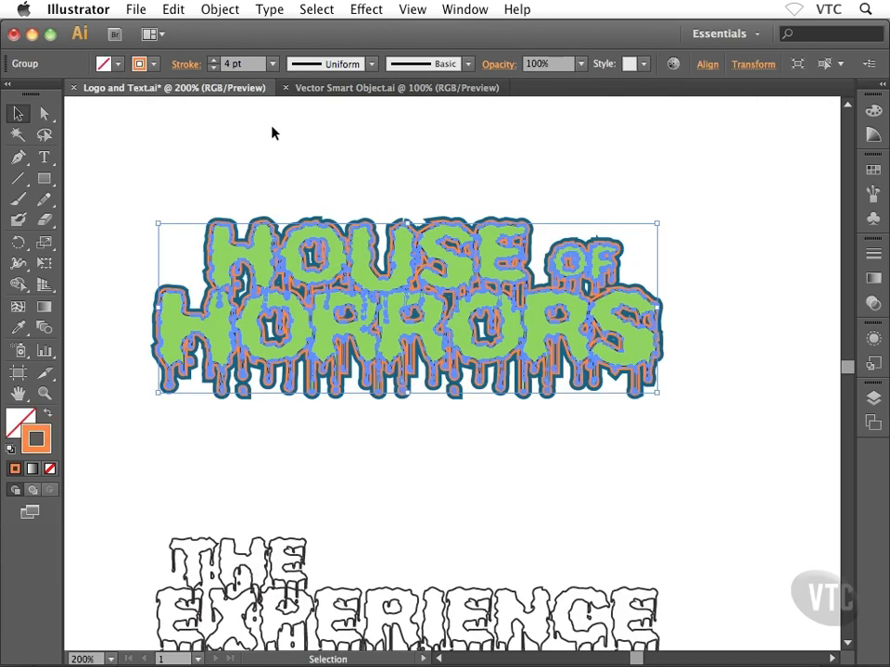
pyautogui.click(339, 94)
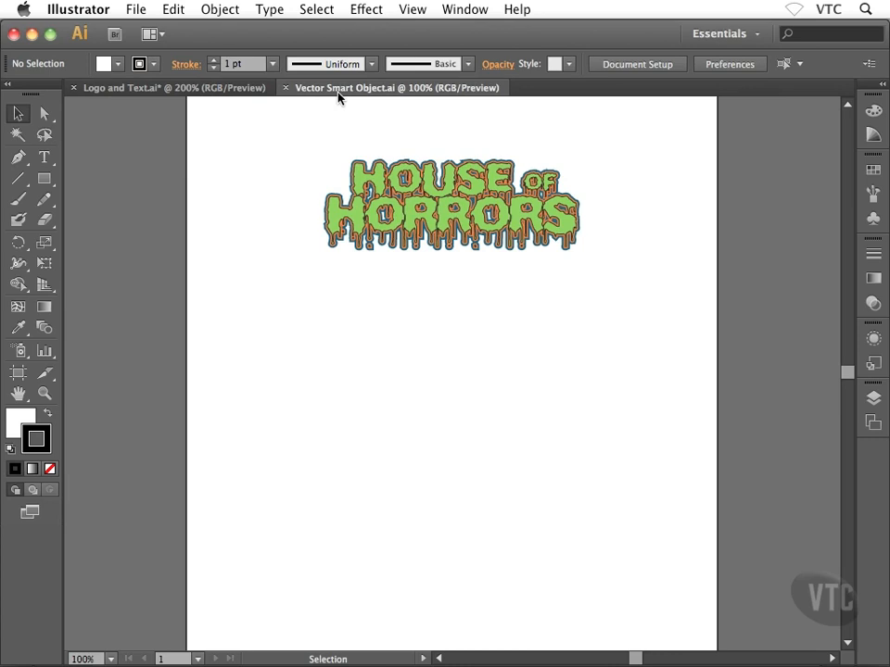
pyautogui.press('super+space')
pyautogui.moveTo(300, 138); pyautogui.dragTo(596, 282)
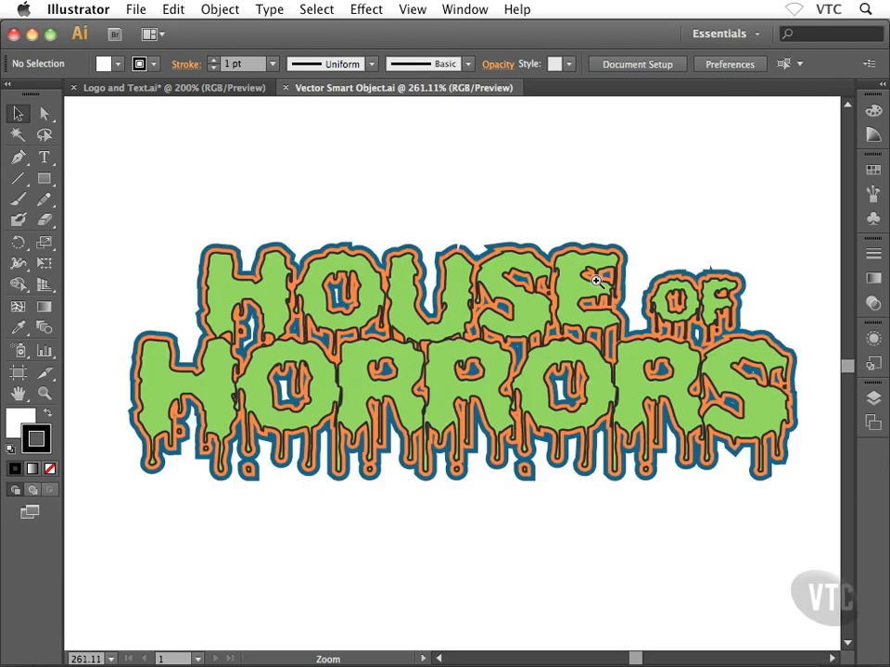
pyautogui.press('super+minus')
pyautogui.press('space')
pyautogui.moveTo(582, 292); pyautogui.dragTo(527, 184)
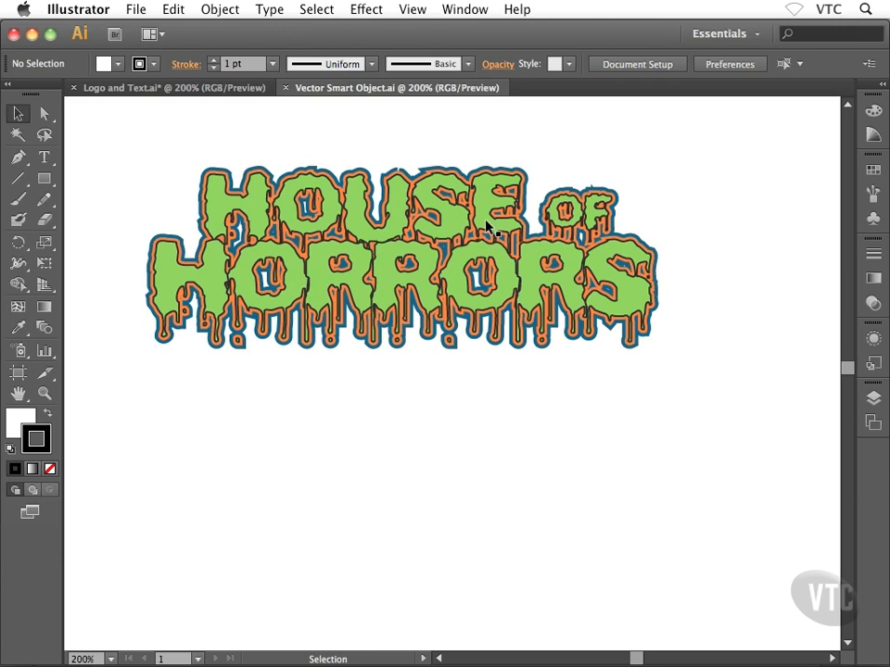
# Step: Isolate the House of Horrors logo group in Vector Smart Object.ai for editing its individual letters
pyautogui.click(486, 221)
pyautogui.click(558, 154)
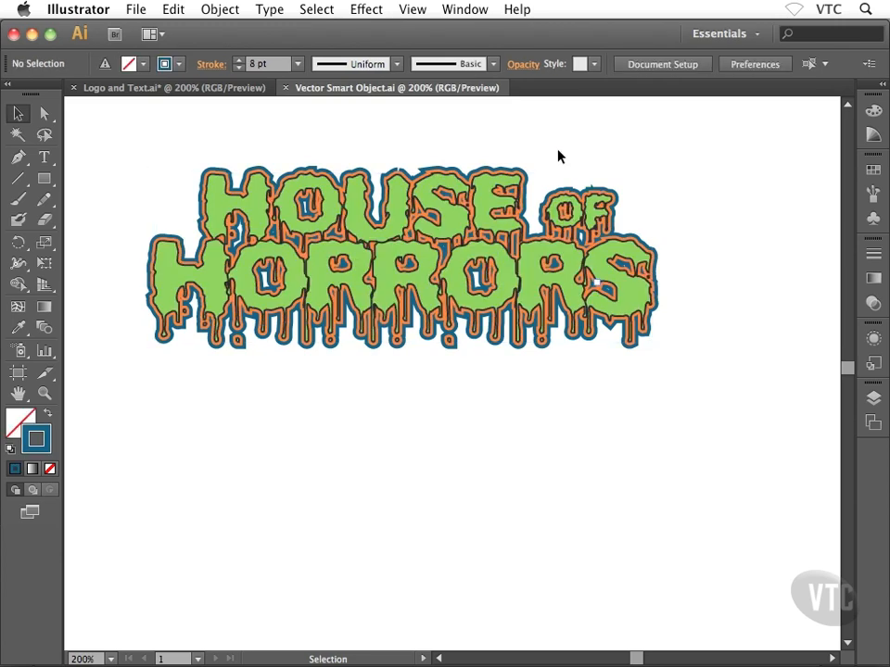
pyautogui.click(501, 185)
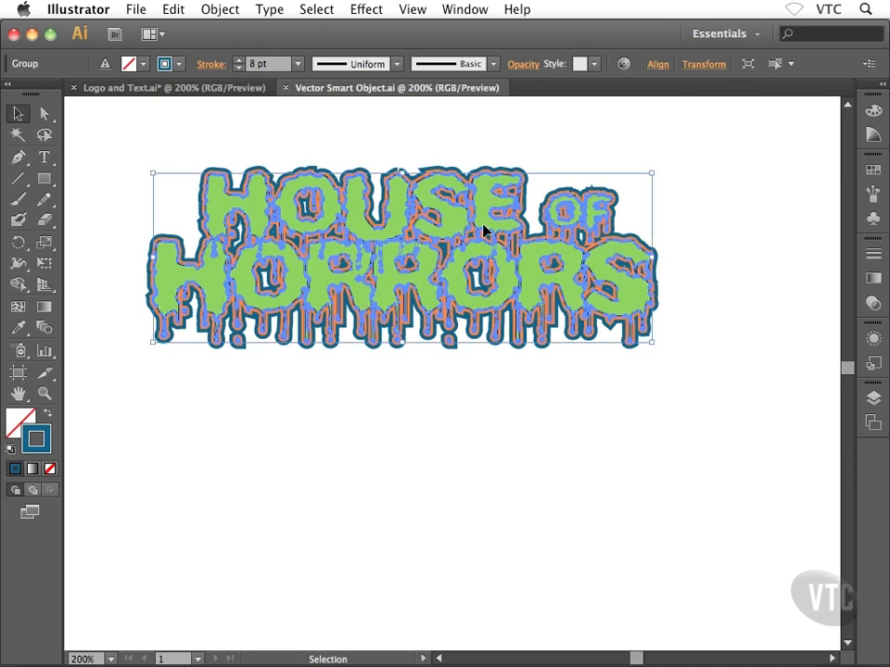
pyautogui.doubleClick(388, 276)
pyautogui.click(388, 277)
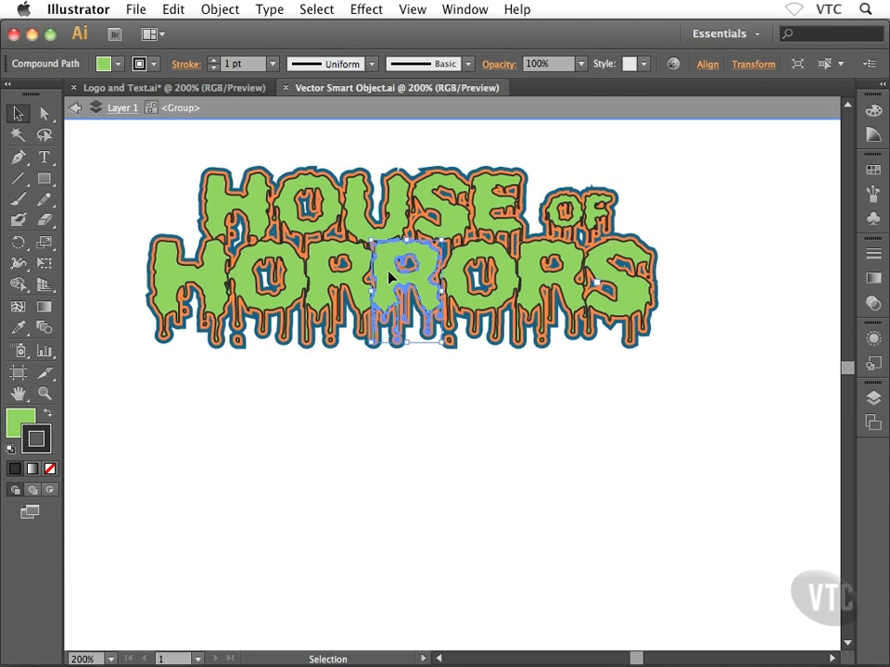
# Step: Remove the dark stroke from all seven letters of the word HORRORS in the isolated group
pyautogui.click(215, 293)
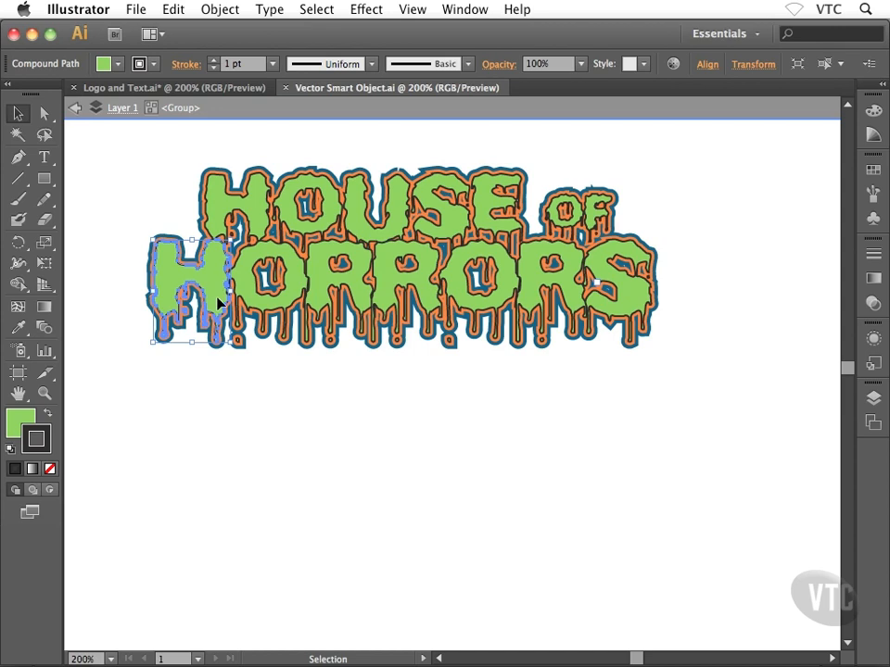
pyautogui.keyDown('shift'); pyautogui.click(275, 306); pyautogui.keyUp('shift')
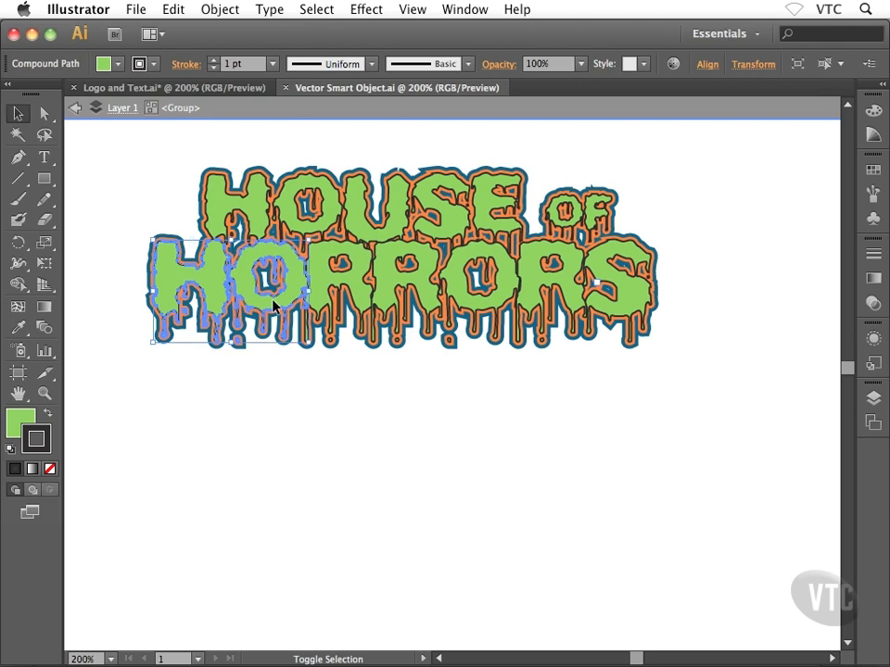
pyautogui.keyDown('shift'); pyautogui.click(321, 291); pyautogui.keyUp('shift')
pyautogui.keyDown('shift'); pyautogui.click(419, 289); pyautogui.keyUp('shift')
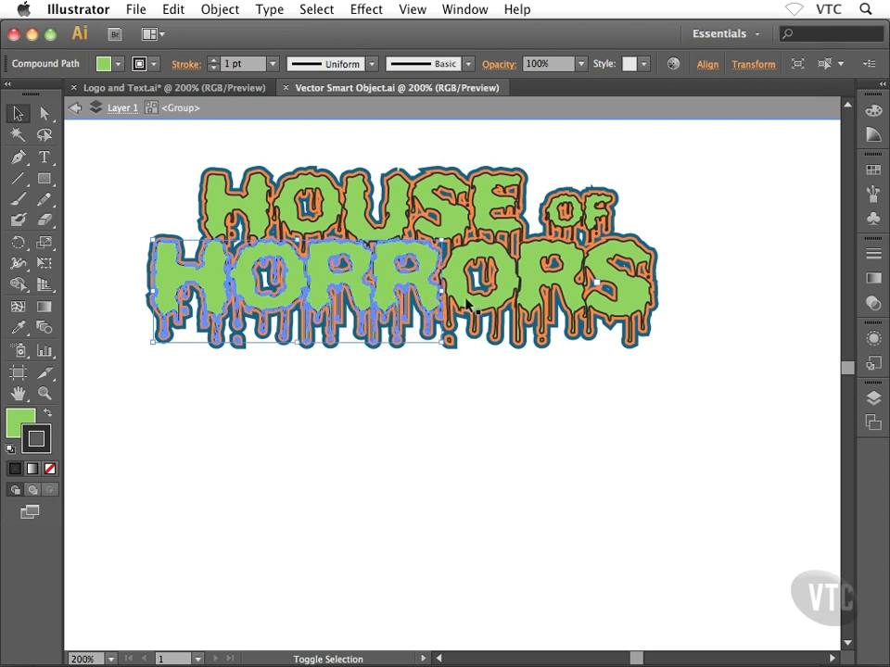
pyautogui.keyDown('shift'); pyautogui.click(461, 304); pyautogui.keyUp('shift')
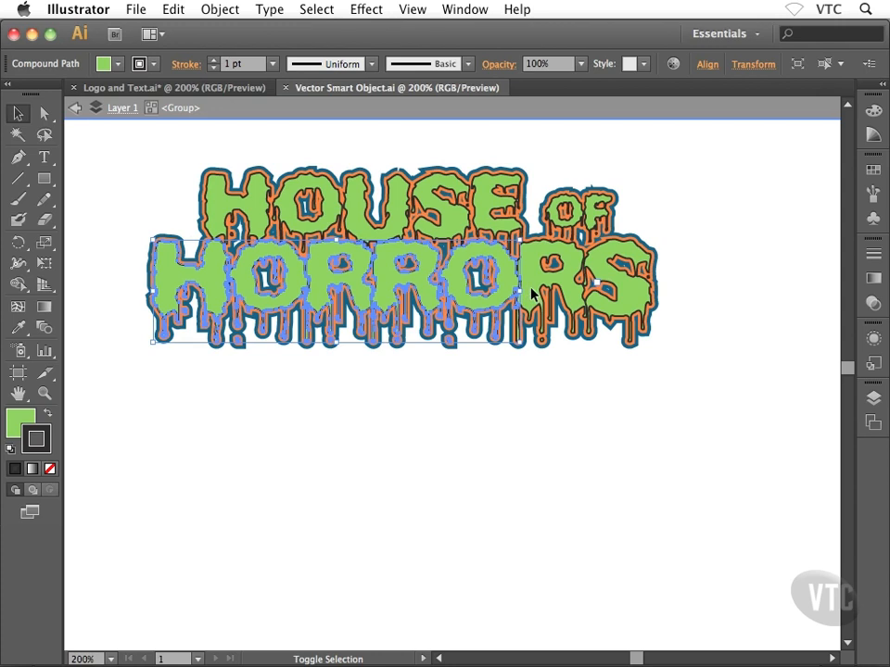
pyautogui.keyDown('shift'); pyautogui.click(532, 291); pyautogui.keyUp('shift')
pyautogui.keyDown('shift'); pyautogui.click(619, 302); pyautogui.keyUp('shift')
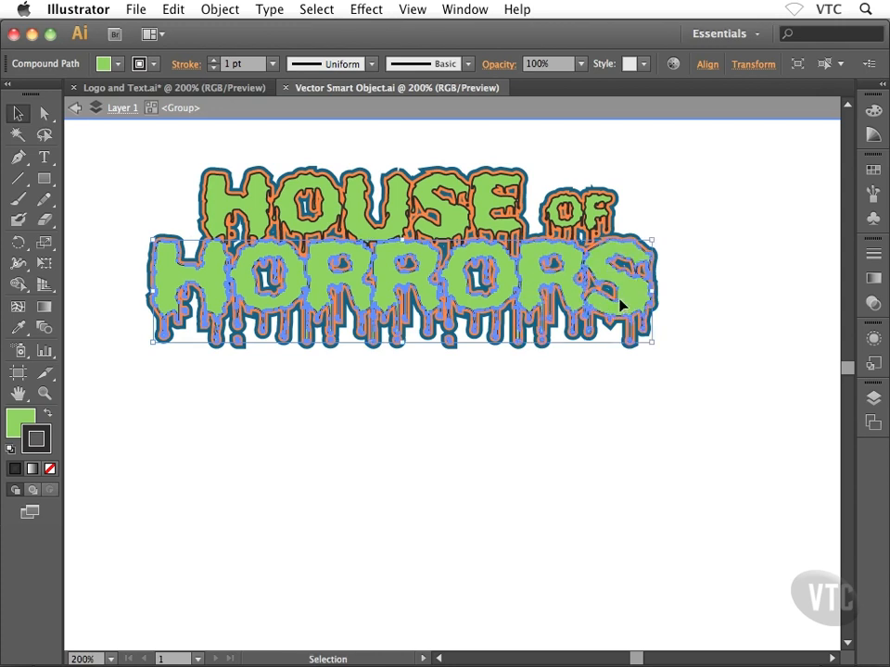
pyautogui.click(42, 433)
pyautogui.press('/')
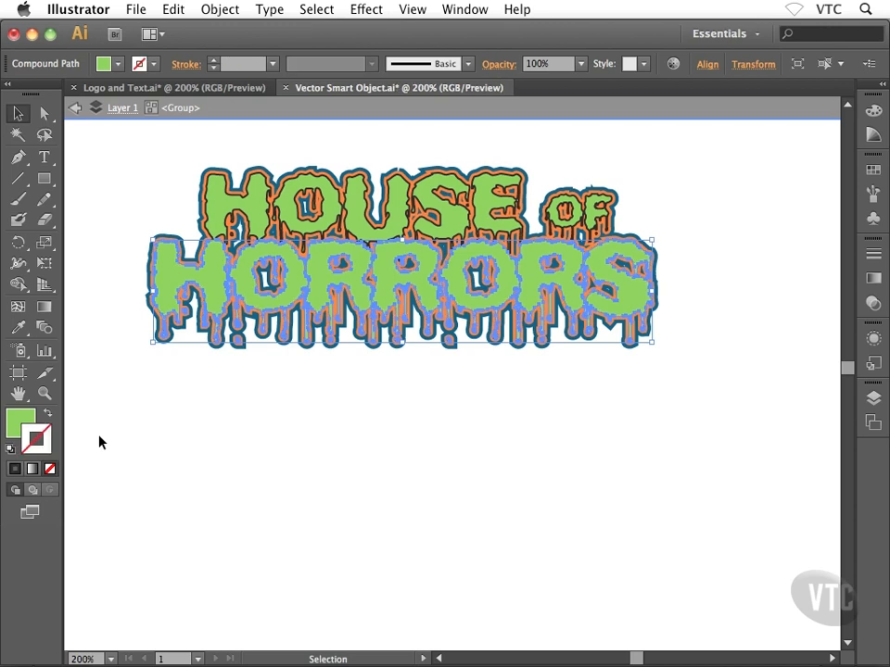
pyautogui.click(206, 437)
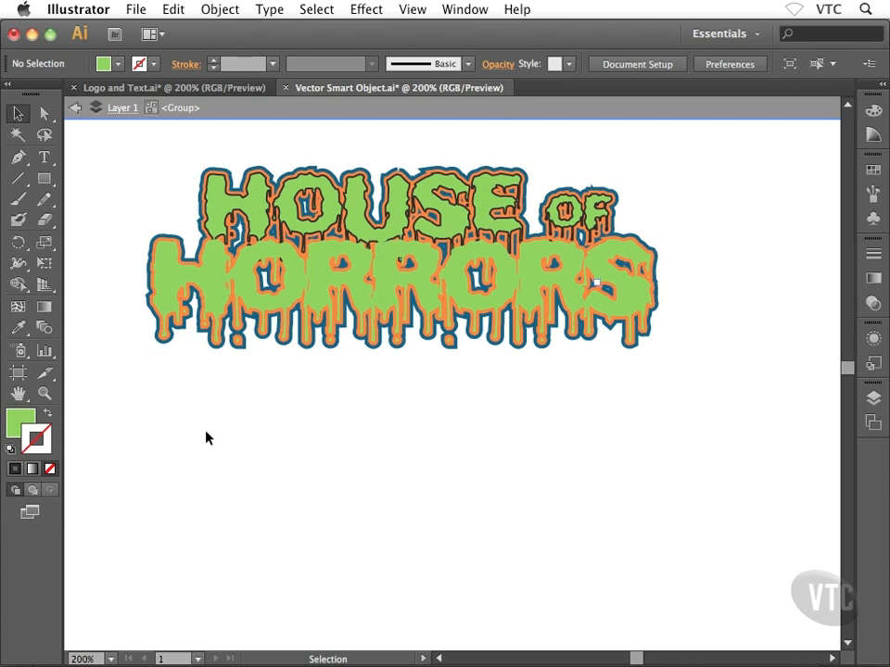
# Step: Remove the dark stroke from all the letters of the words HOUSE OF in the isolated group
pyautogui.click(257, 213)
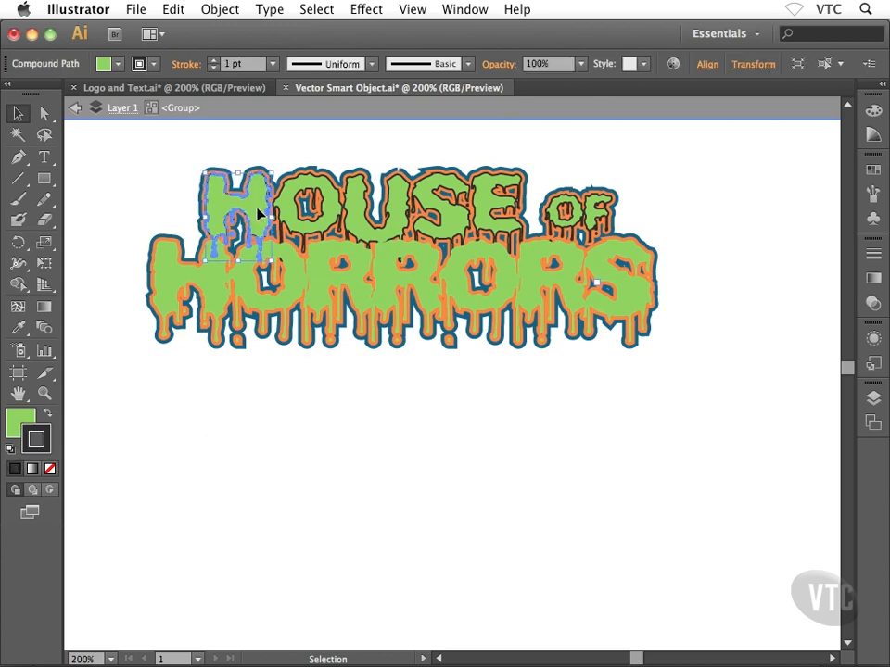
pyautogui.keyDown('shift'); pyautogui.click(324, 224); pyautogui.keyUp('shift')
pyautogui.keyDown('shift'); pyautogui.click(394, 232); pyautogui.keyUp('shift')
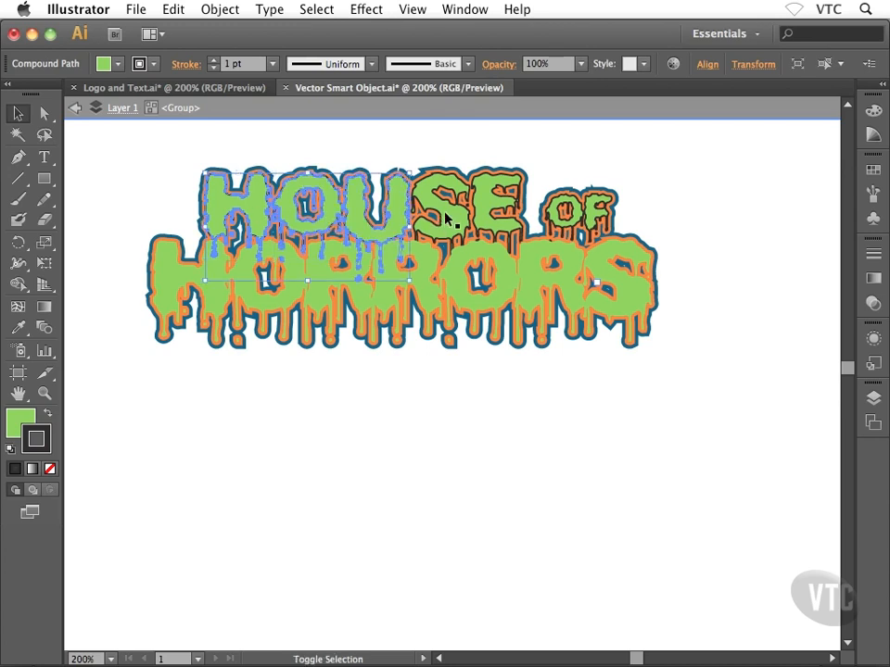
pyautogui.keyDown('shift'); pyautogui.click(438, 199); pyautogui.keyUp('shift')
pyautogui.keyDown('shift'); pyautogui.click(491, 196); pyautogui.keyUp('shift')
pyautogui.keyDown('shift'); pyautogui.click(550, 218); pyautogui.keyUp('shift')
pyautogui.keyDown('shift'); pyautogui.click(591, 216); pyautogui.keyUp('shift')
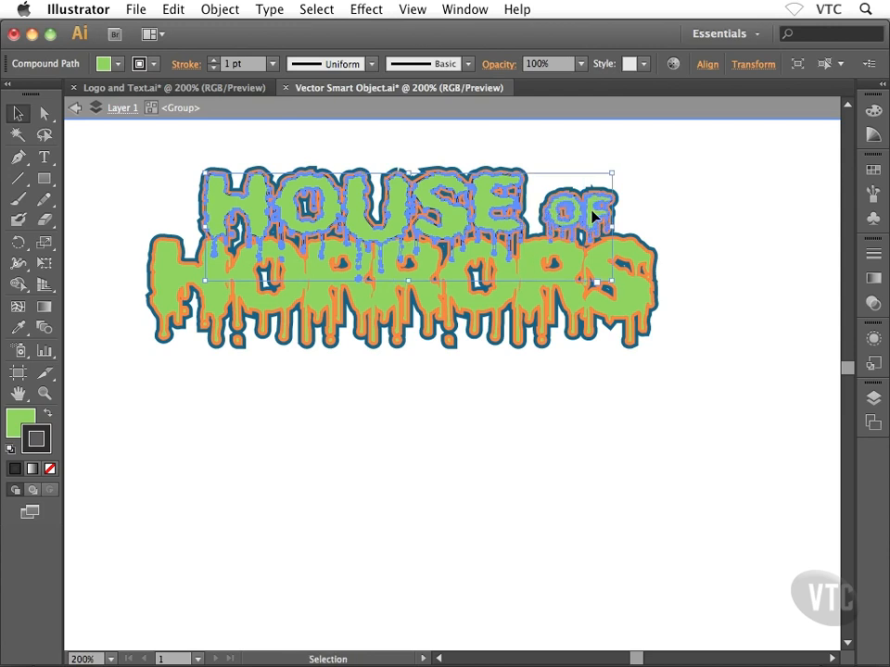
pyautogui.click(34, 436)
pyautogui.press('/')
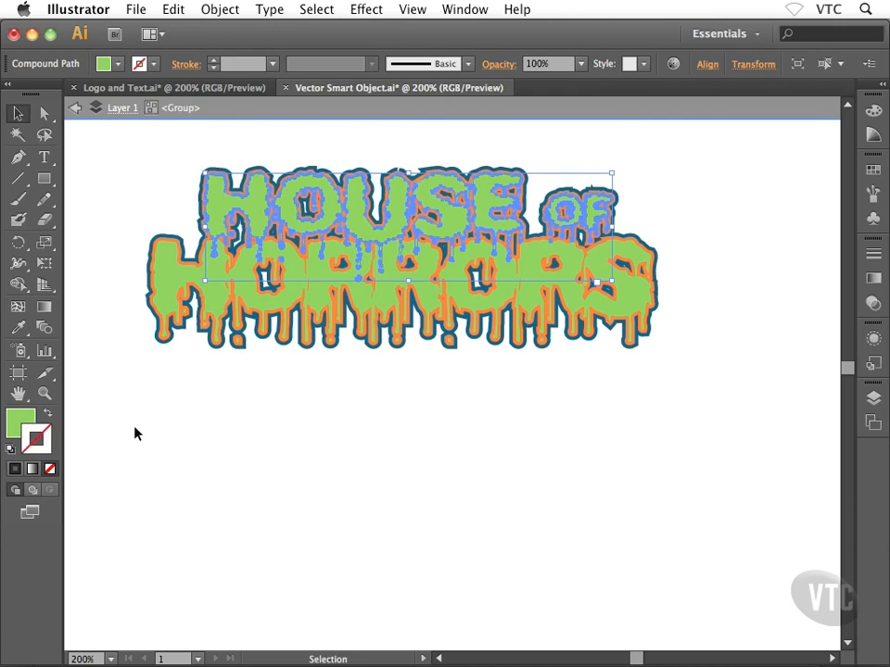
pyautogui.click(281, 492)
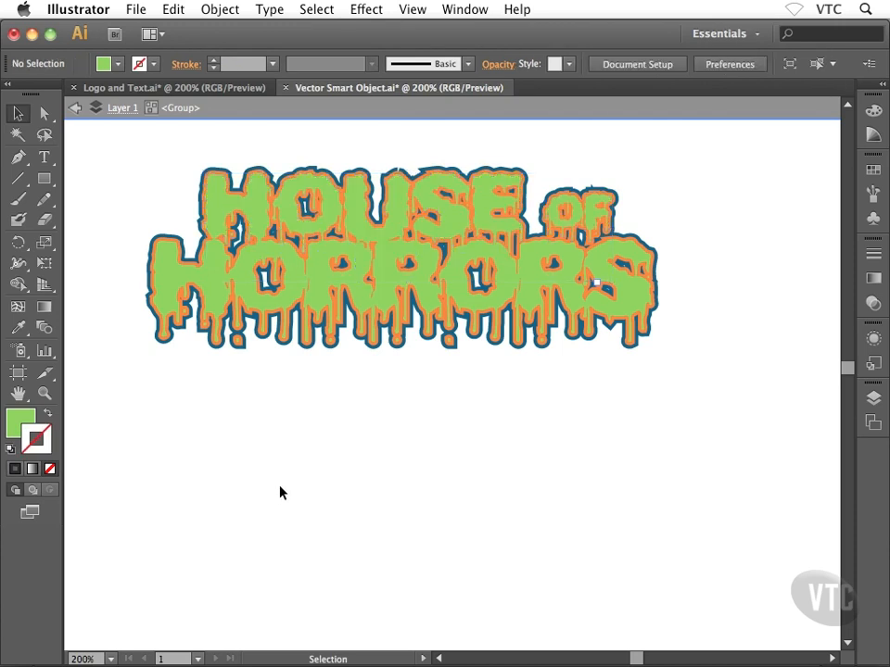
# Step: Leave the isolated group, save Vector Smart Object.ai and switch back to High Resolution.psd in Photoshop
pyautogui.doubleClick(339, 475)
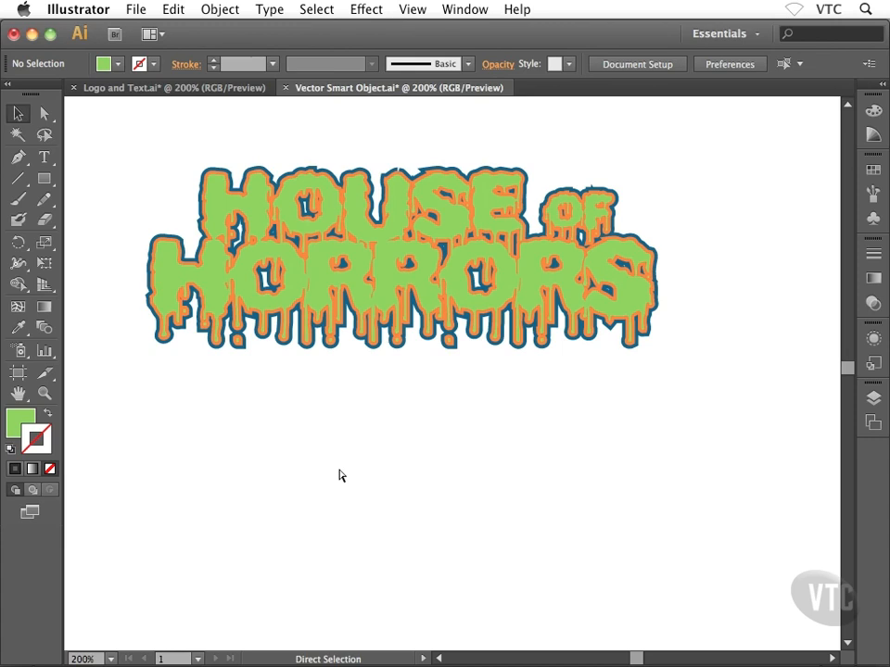
pyautogui.press('super+s')
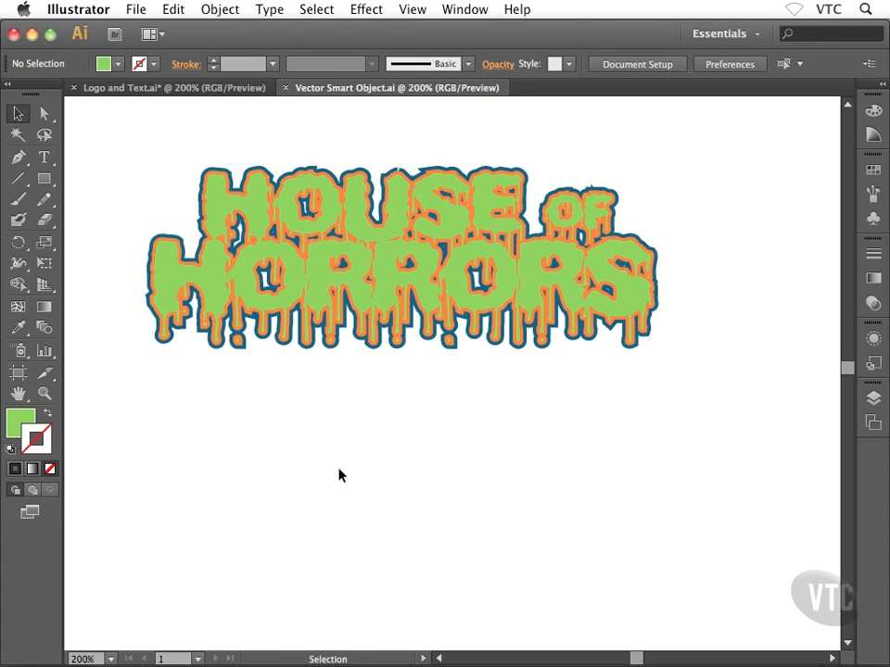
pyautogui.press('super+Tab')
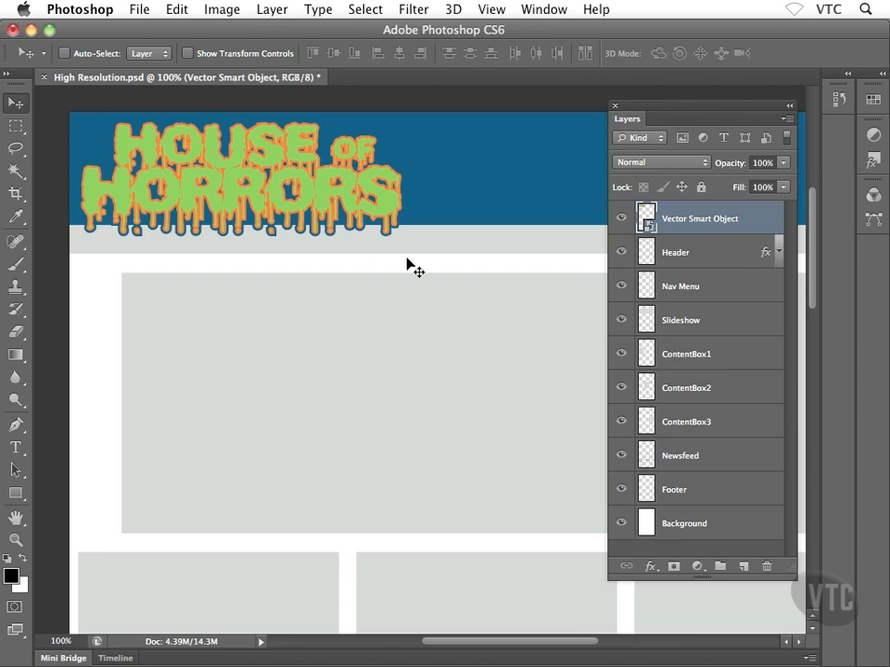
# Step: Rename the Vector Smart Object layer as Logo
pyautogui.doubleClick(693, 221)
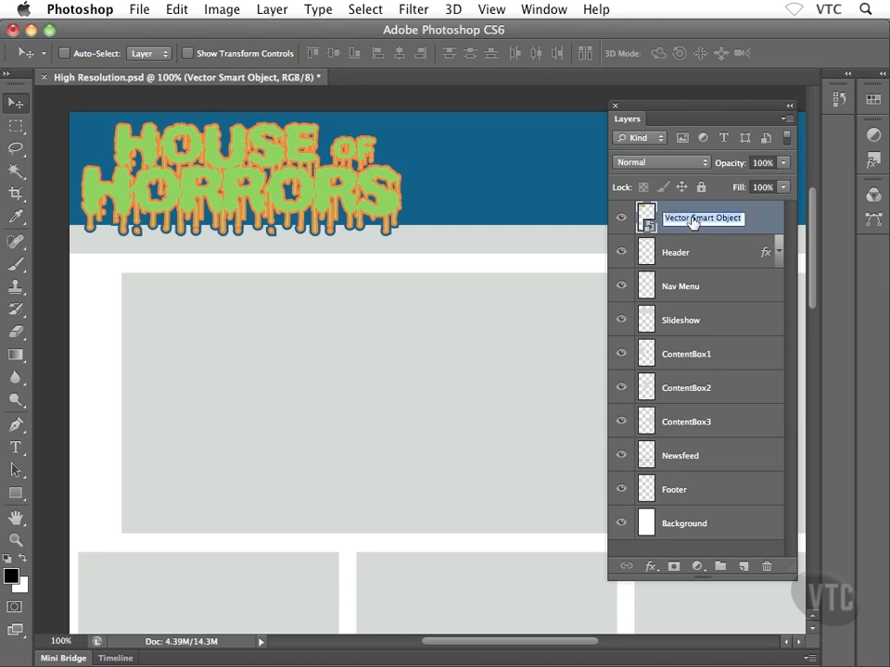
pyautogui.write('Logo')
pyautogui.press('Return')
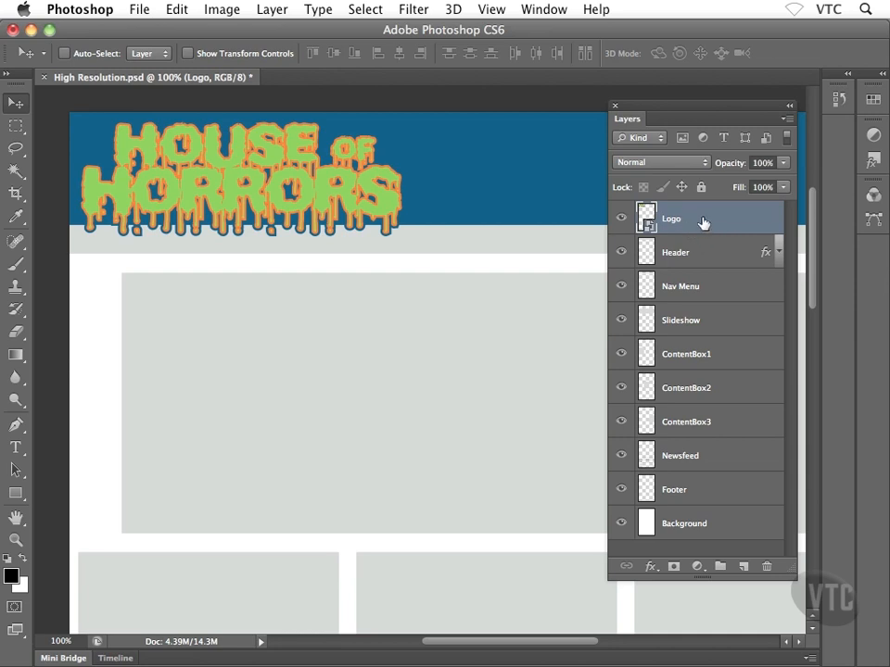
# Step: Group the Logo and Header layers, name the group Header Area and leave it collapsed
pyautogui.keyDown('shift'); pyautogui.click(701, 251); pyautogui.keyUp('shift')
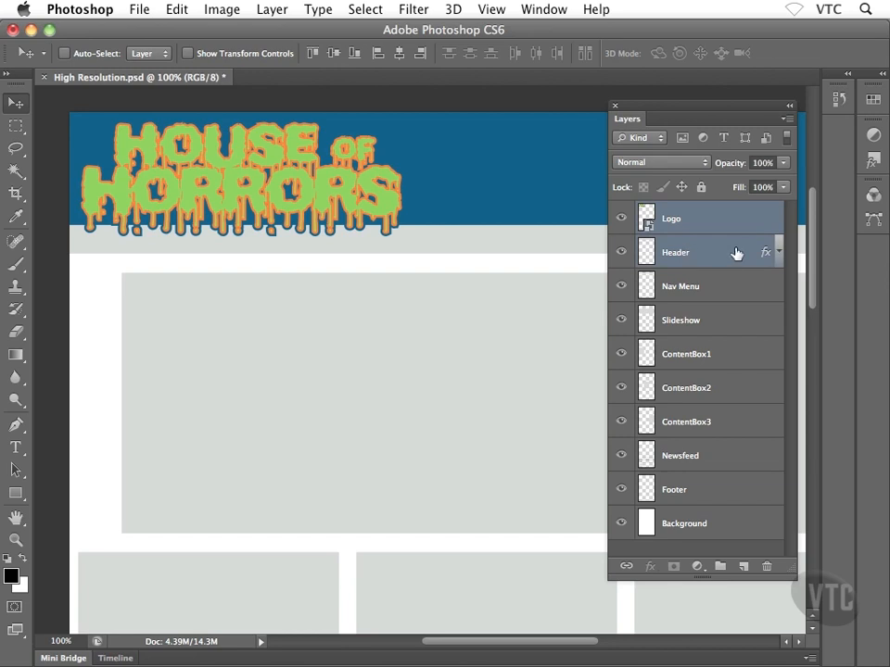
pyautogui.press('super+g')
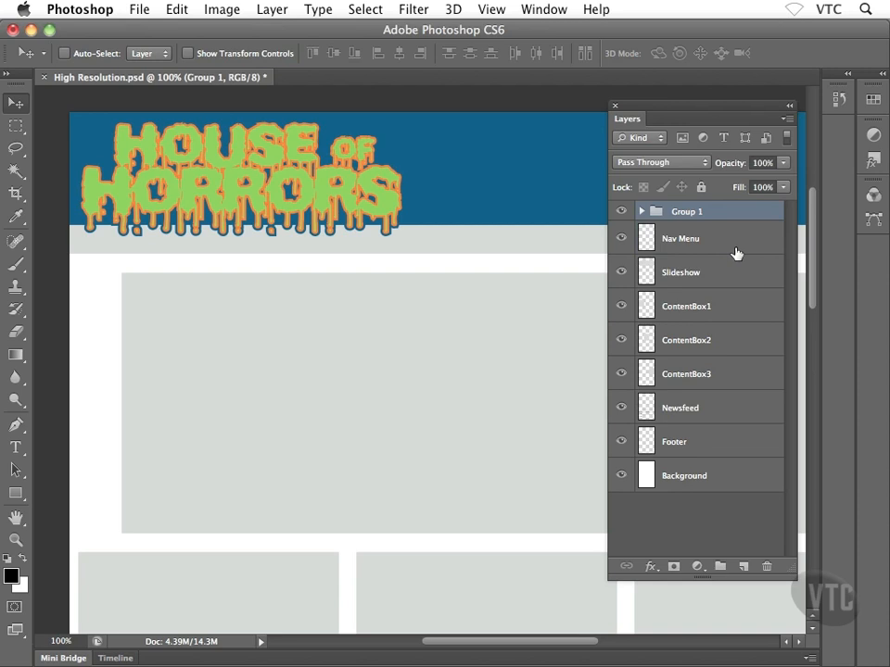
pyautogui.doubleClick(688, 214)
pyautogui.write('Header Area')
pyautogui.press('Return')
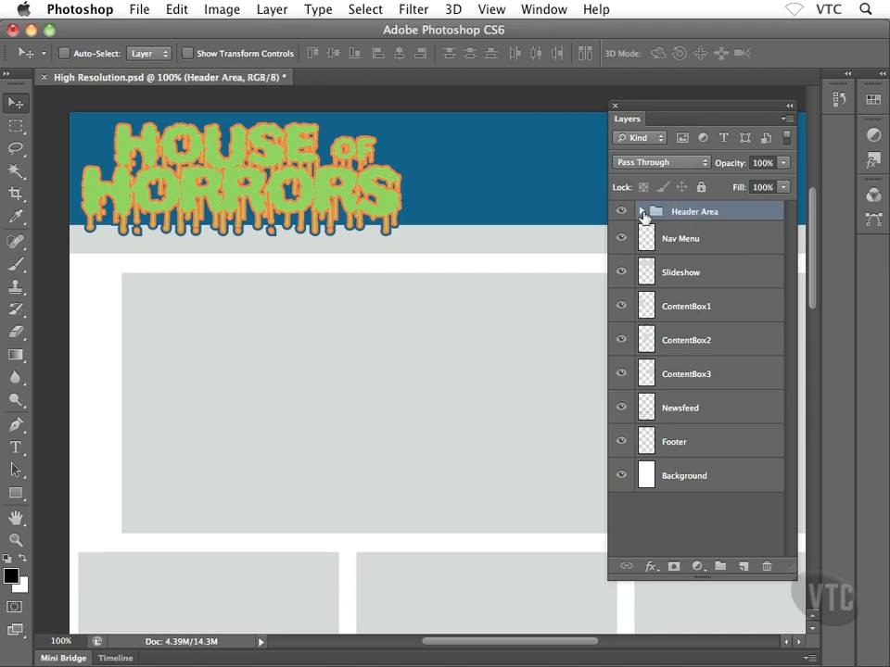
pyautogui.click(641, 212)
pyautogui.click(696, 247)
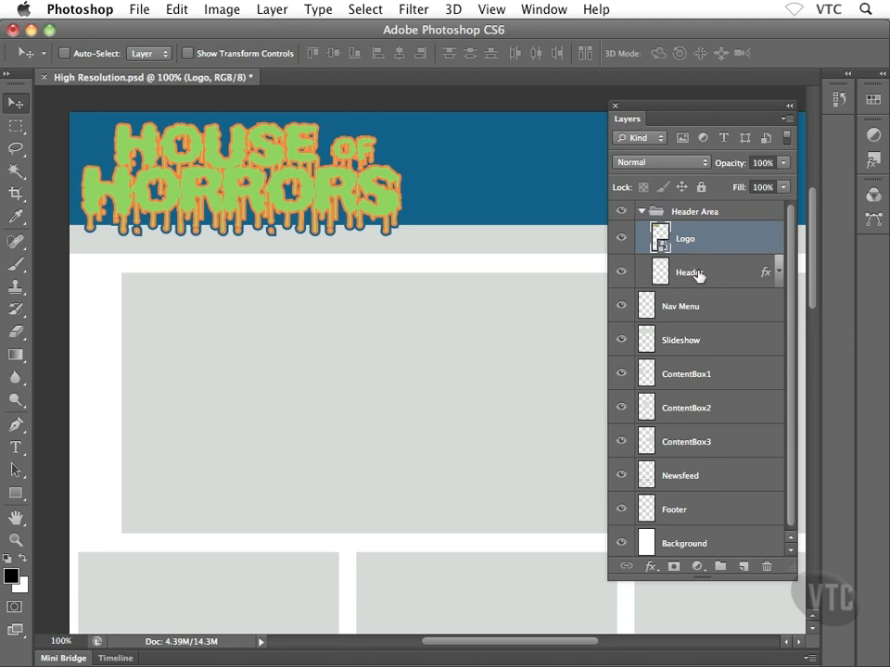
pyautogui.click(698, 273)
pyautogui.click(660, 239)
pyautogui.click(641, 212)
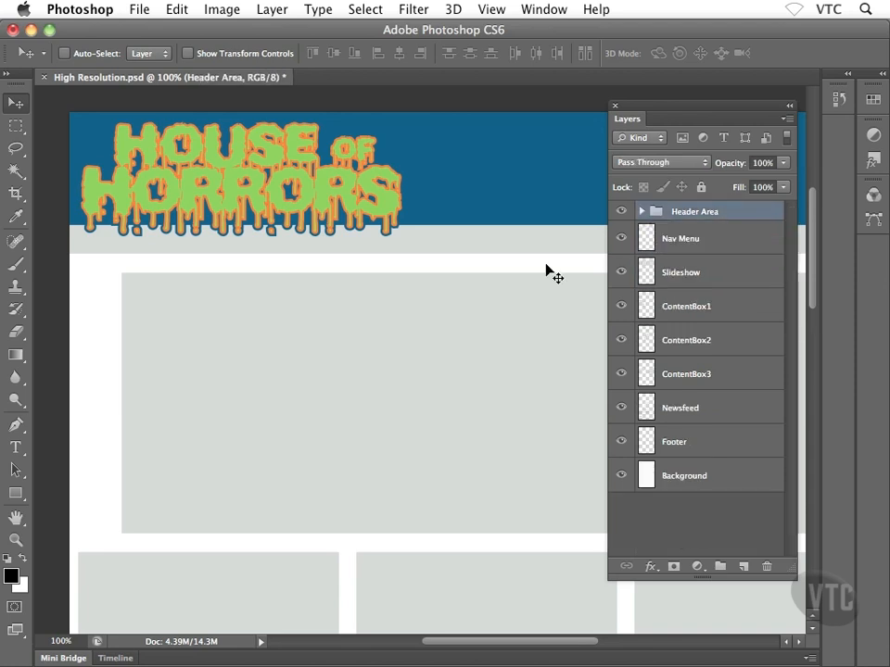